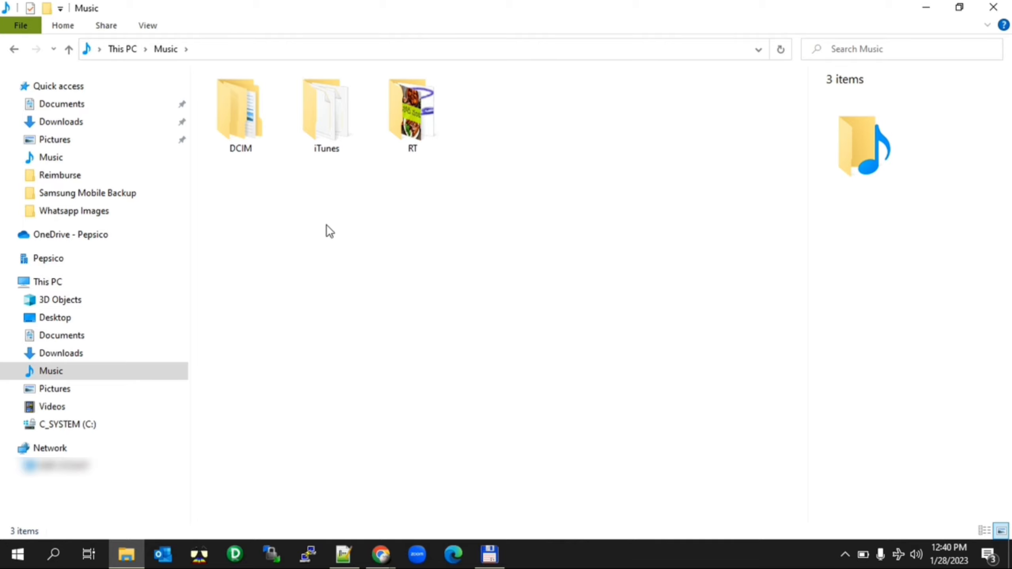
Inspect the contents of the 201804__ and 202110__ subfolders in the Music library's DCIM folder, and return to DCIM.
{"action": "double_click", "coordinate": [255, 124]}
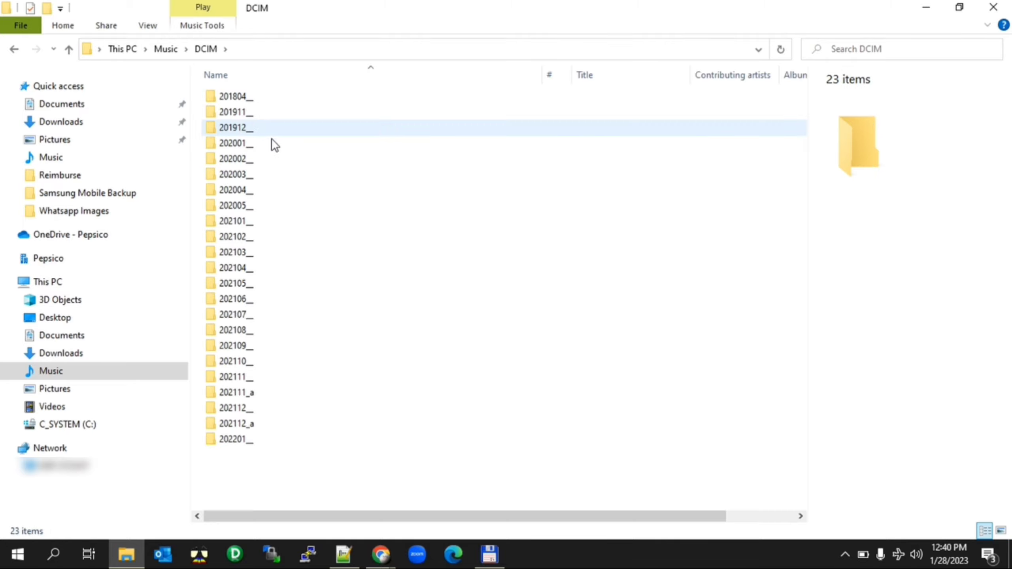
{"action": "double_click", "coordinate": [299, 94]}
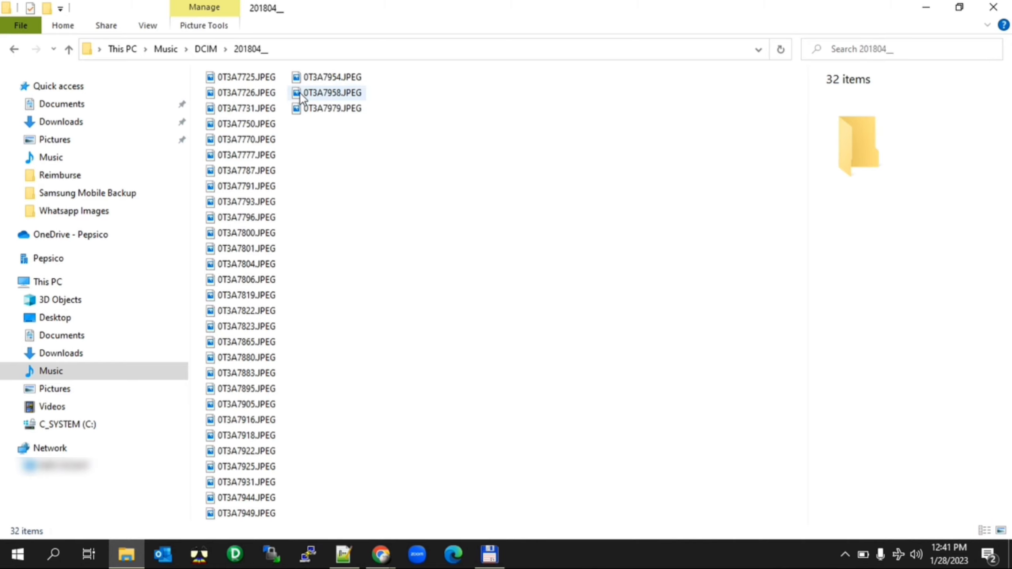
{"action": "left_click", "coordinate": [14, 49]}
{"action": "left_click", "coordinate": [14, 48]}
{"action": "double_click", "coordinate": [268, 127]}
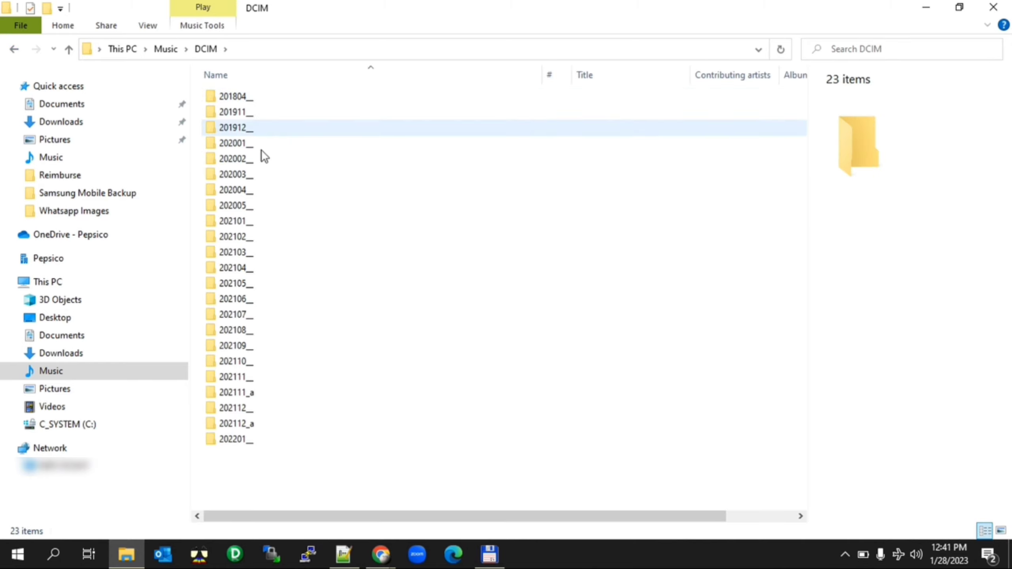
{"action": "double_click", "coordinate": [265, 361]}
{"action": "scroll", "coordinate": [317, 199], "scroll_direction": "down", "scroll_amount": 2}
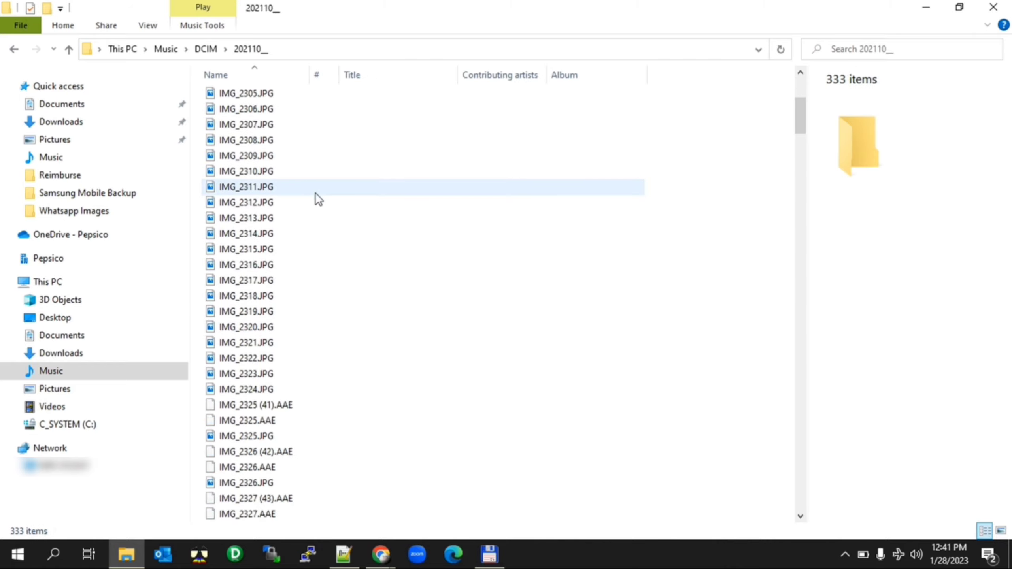
{"action": "scroll", "coordinate": [321, 196], "scroll_direction": "up", "scroll_amount": 2}
{"action": "left_click", "coordinate": [16, 49]}
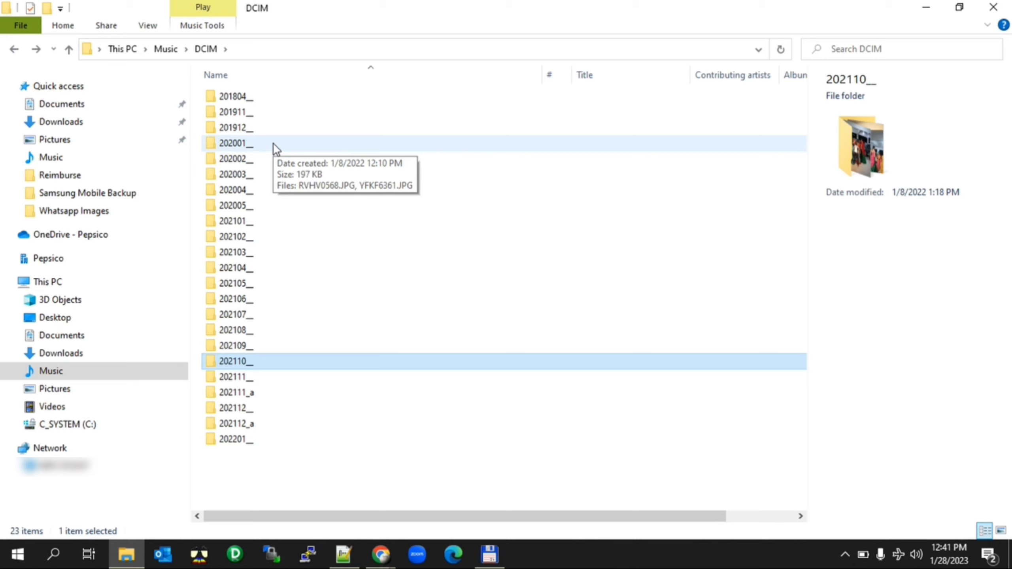
Highlight all dated DCIM subfolders from 201804__ to 202201__ for review, and clear the selection.
{"action": "left_click", "coordinate": [282, 97]}
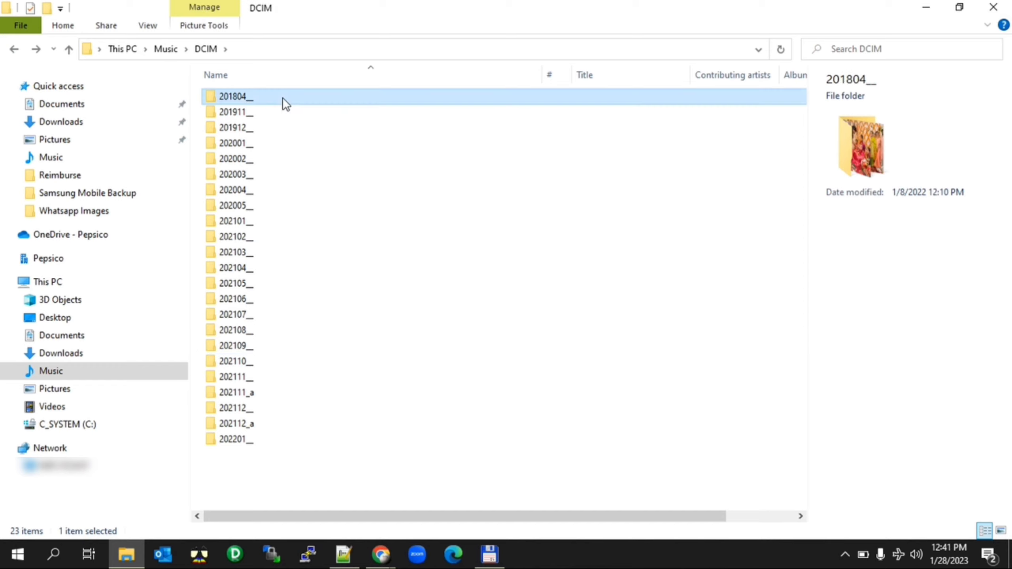
{"action": "left_click", "coordinate": [274, 441], "text": "shift"}
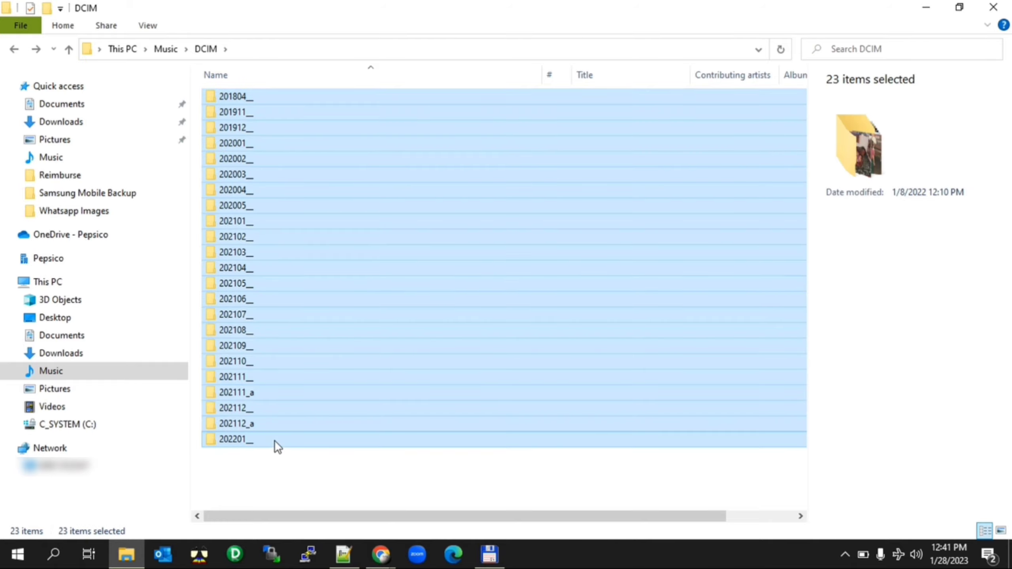
{"action": "left_click", "coordinate": [424, 471]}
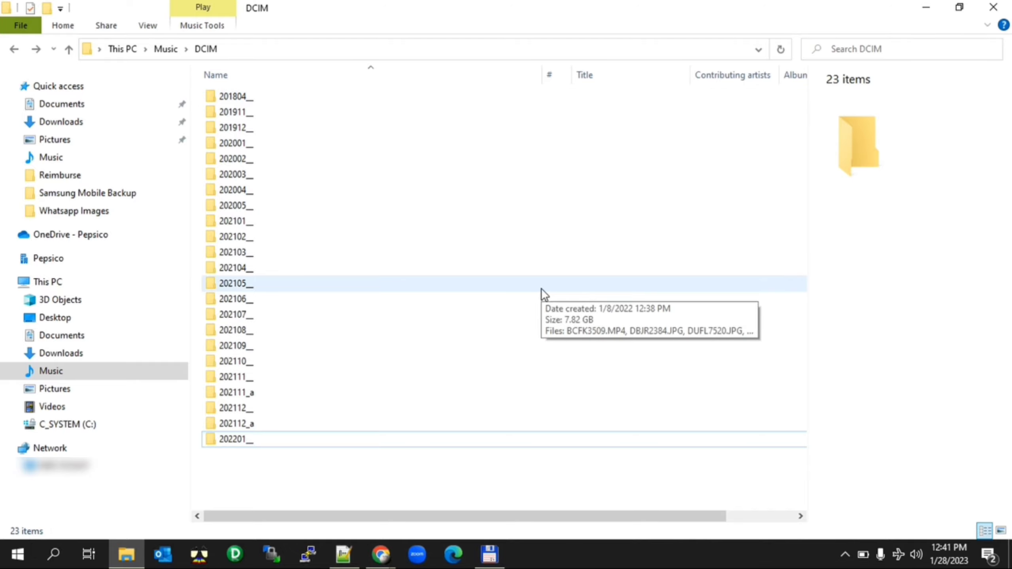
Switch to Total Commander and show the Computer drive overview in both file panels.
{"action": "left_click", "coordinate": [493, 556]}
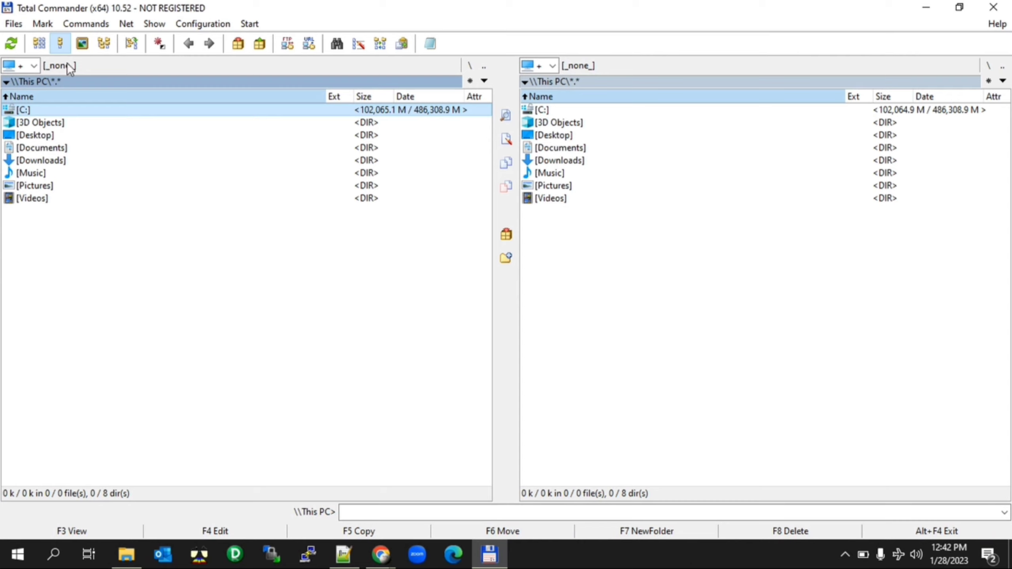
{"action": "left_click", "coordinate": [33, 66]}
{"action": "left_click", "coordinate": [79, 96]}
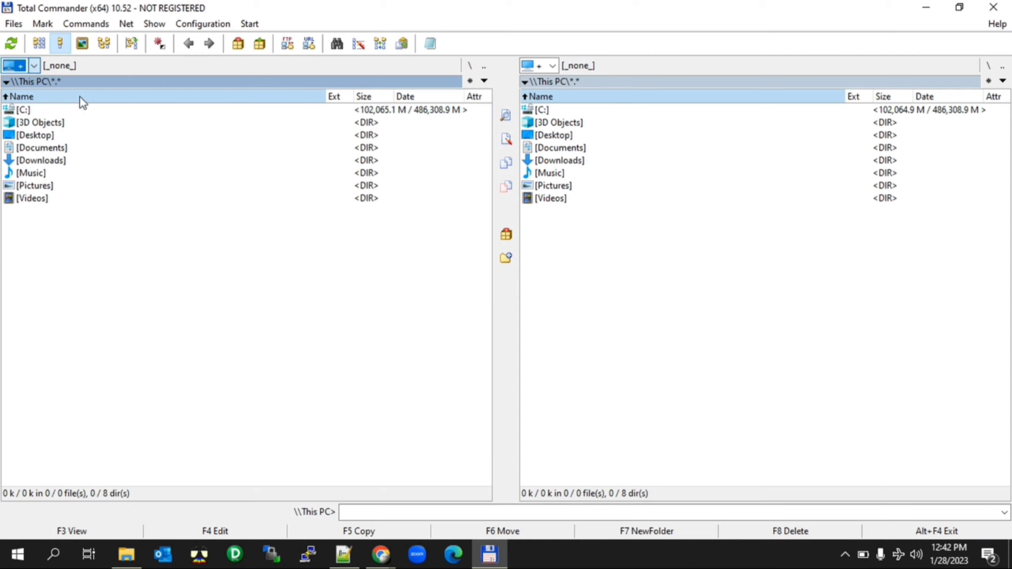
{"action": "left_click", "coordinate": [555, 65]}
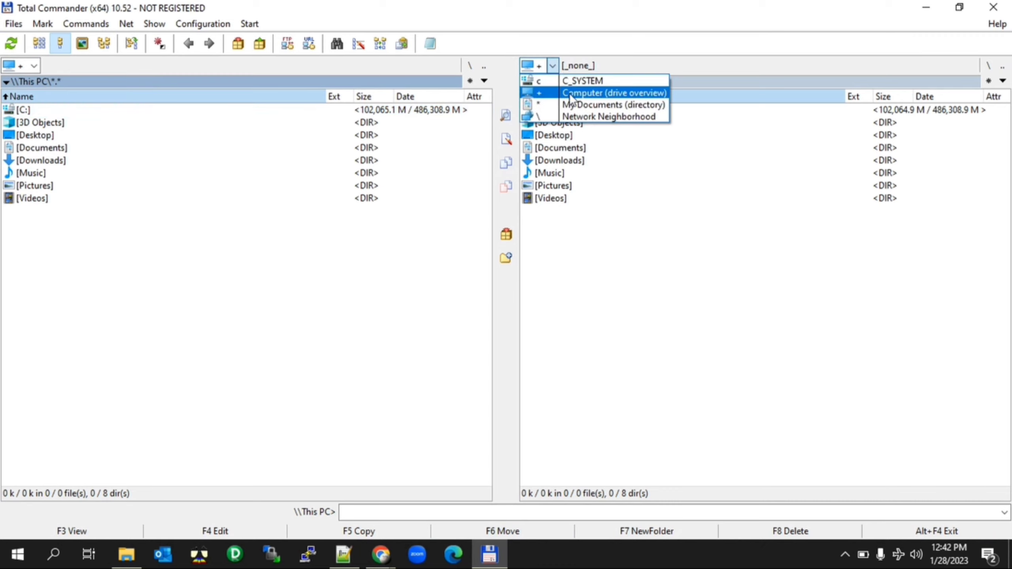
{"action": "left_click", "coordinate": [589, 96]}
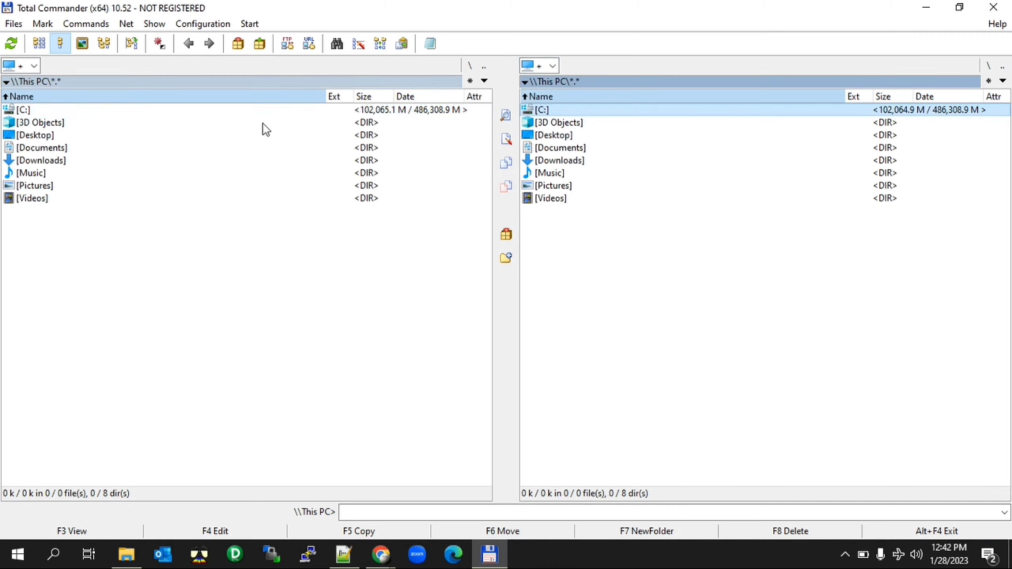
Open the Music\DCIM folder in both file panels.
{"action": "double_click", "coordinate": [43, 175]}
{"action": "double_click", "coordinate": [60, 123]}
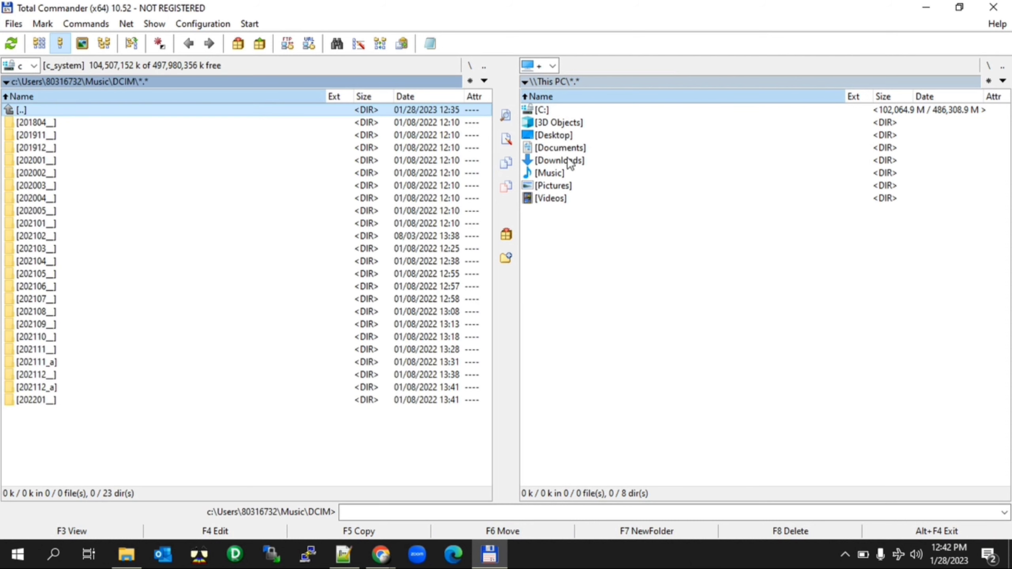
{"action": "double_click", "coordinate": [557, 173]}
{"action": "double_click", "coordinate": [567, 124]}
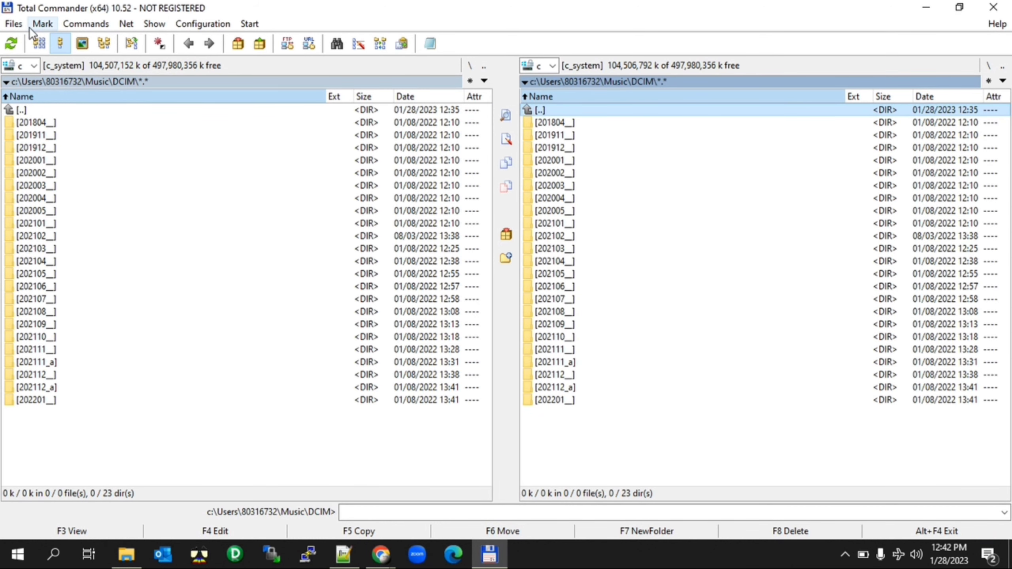
Apply Branch View (With Subdirs) to DCIM in the active panel and look through the flat file list.
{"action": "left_click", "coordinate": [96, 26]}
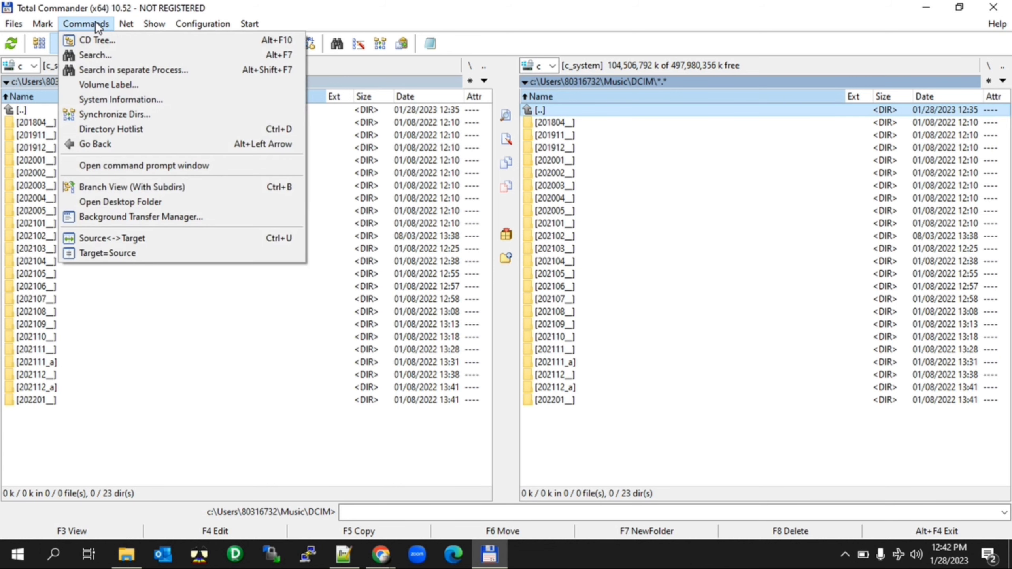
{"action": "left_click", "coordinate": [155, 190]}
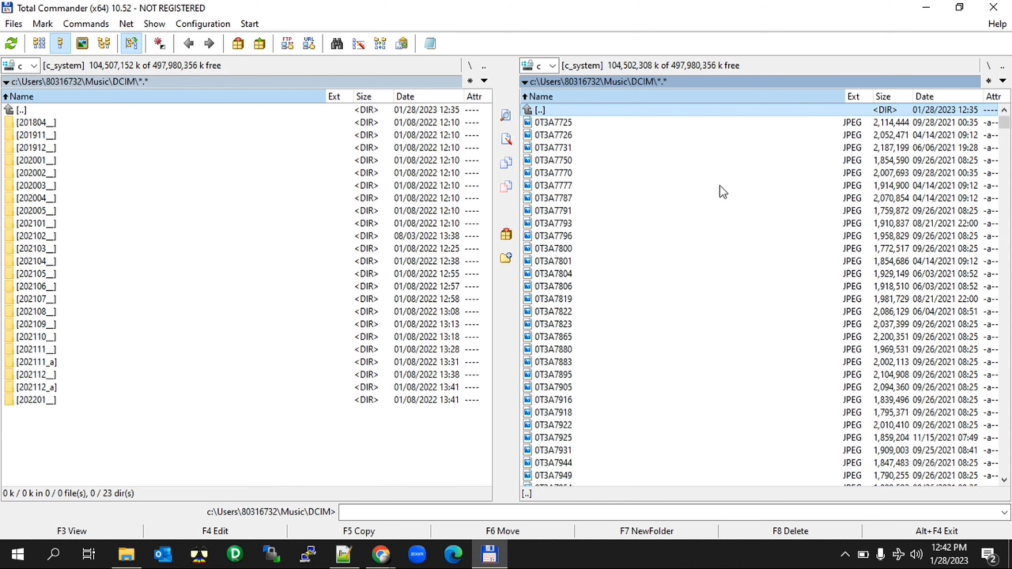
{"action": "scroll", "coordinate": [644, 153], "scroll_direction": "down", "scroll_amount": 20}
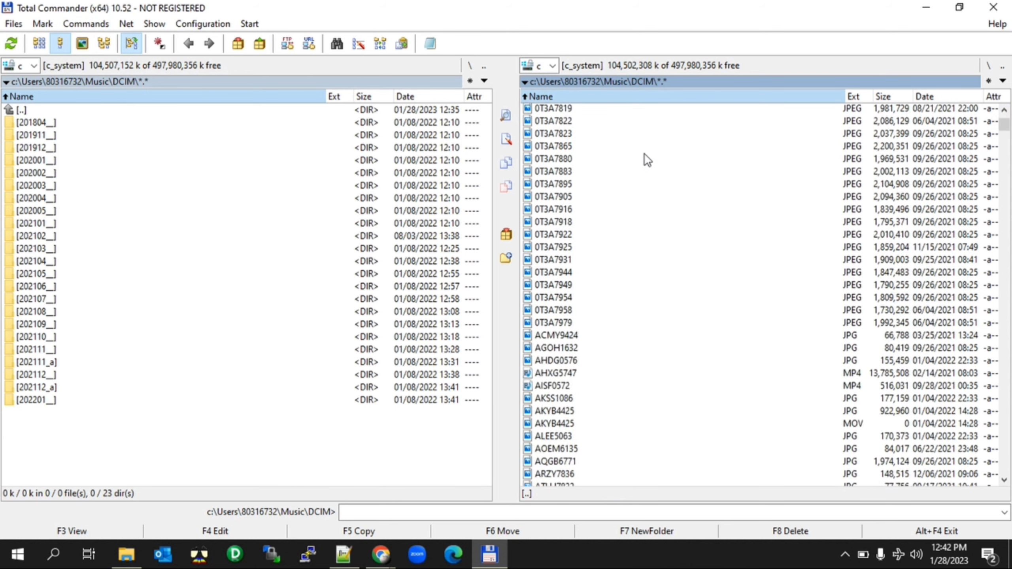
{"action": "scroll", "coordinate": [644, 154], "scroll_direction": "down", "scroll_amount": 5}
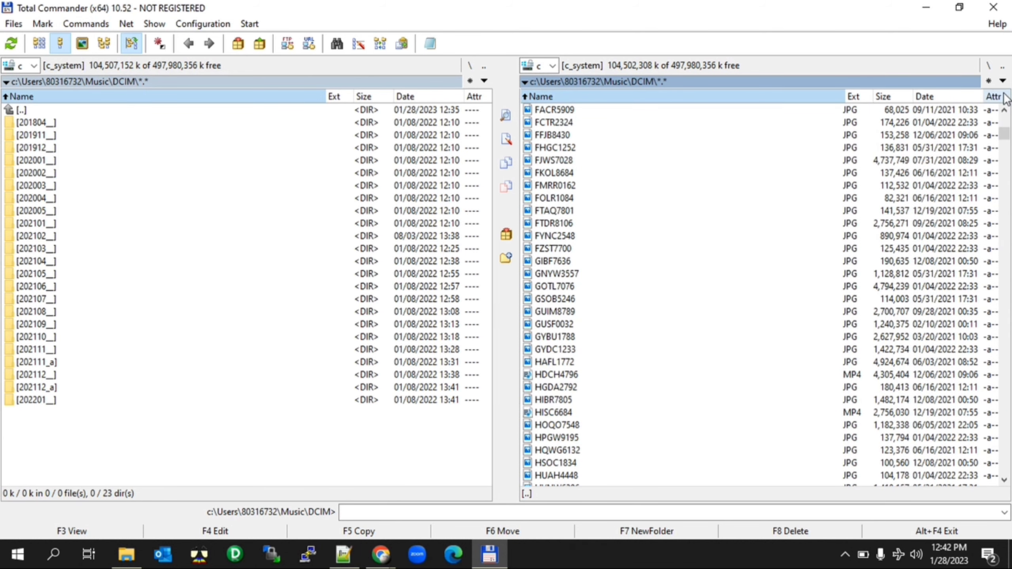
{"action": "mouse_move", "coordinate": [1005, 135]}
{"action": "left_mouse_down"}
{"action": "mouse_move", "coordinate": [1005, 467]}
{"action": "mouse_move", "coordinate": [1005, 119]}
{"action": "left_mouse_up"}
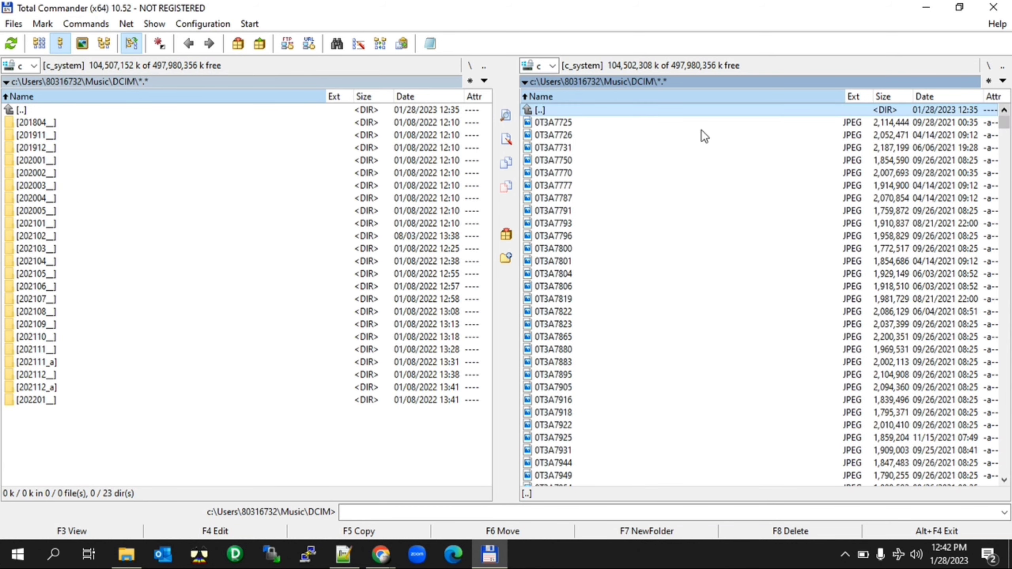
Select all files in the flattened DCIM list and cut them to the clipboard.
{"action": "left_click", "coordinate": [637, 126]}
{"action": "key", "text": "ctrl+a"}
{"action": "scroll", "coordinate": [651, 174], "scroll_direction": "down", "scroll_amount": 20}
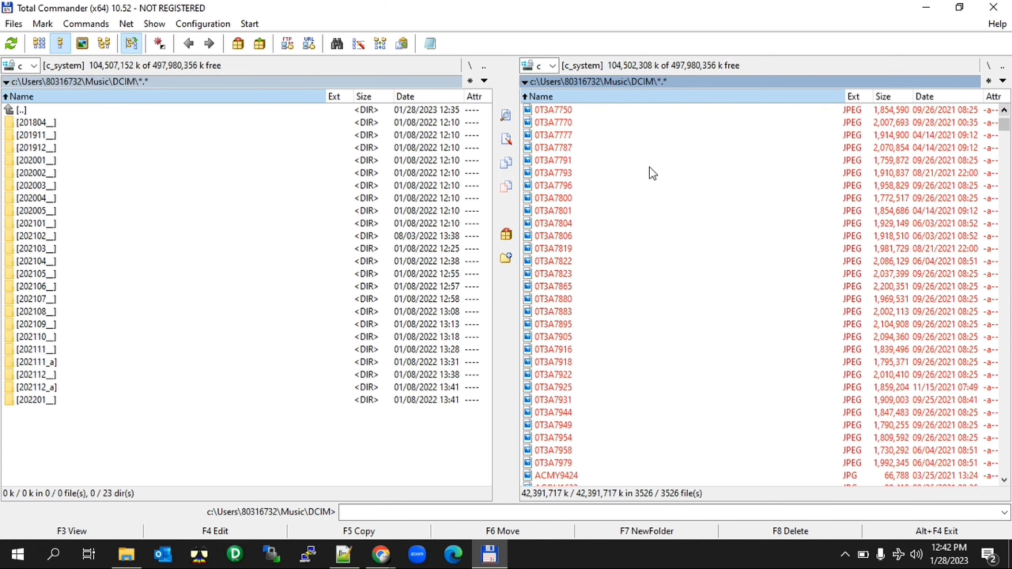
{"action": "scroll", "coordinate": [649, 166], "scroll_direction": "down", "scroll_amount": 20}
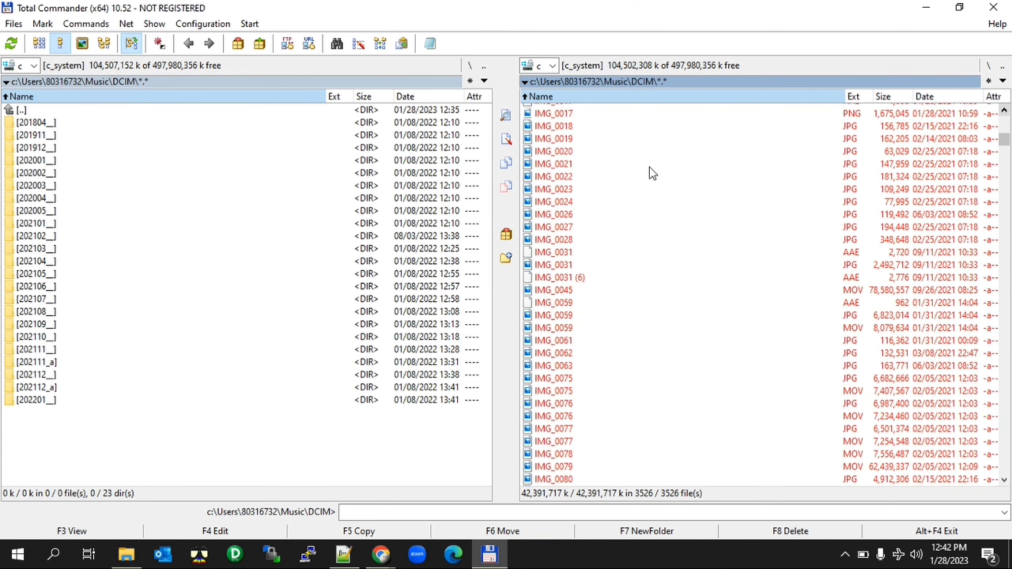
{"action": "left_click_drag", "start_coordinate": [1004, 159], "coordinate": [1004, 120]}
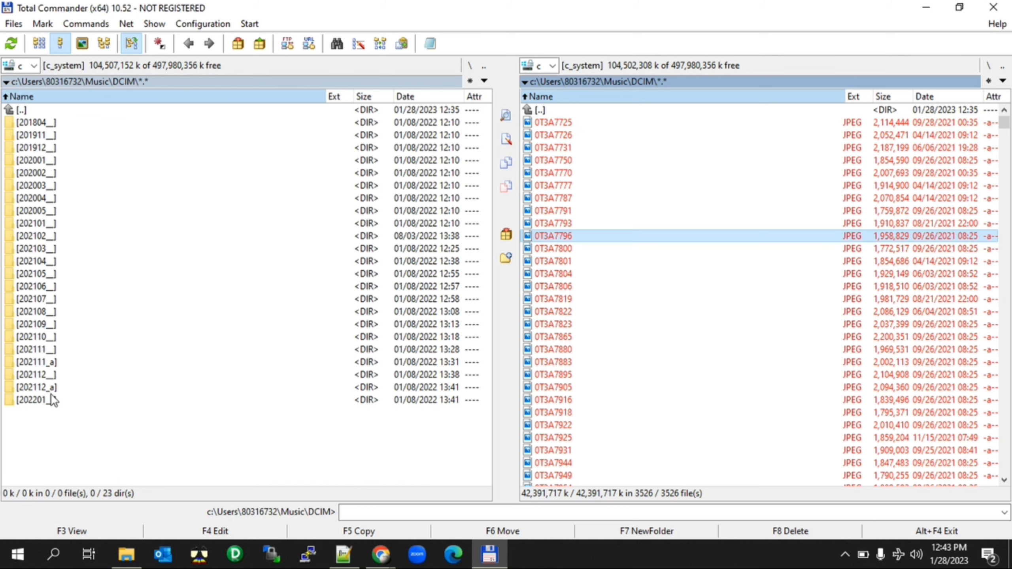
Switch to File Explorer and go up from DCIM to the Music folder.
{"action": "left_click", "coordinate": [92, 444]}
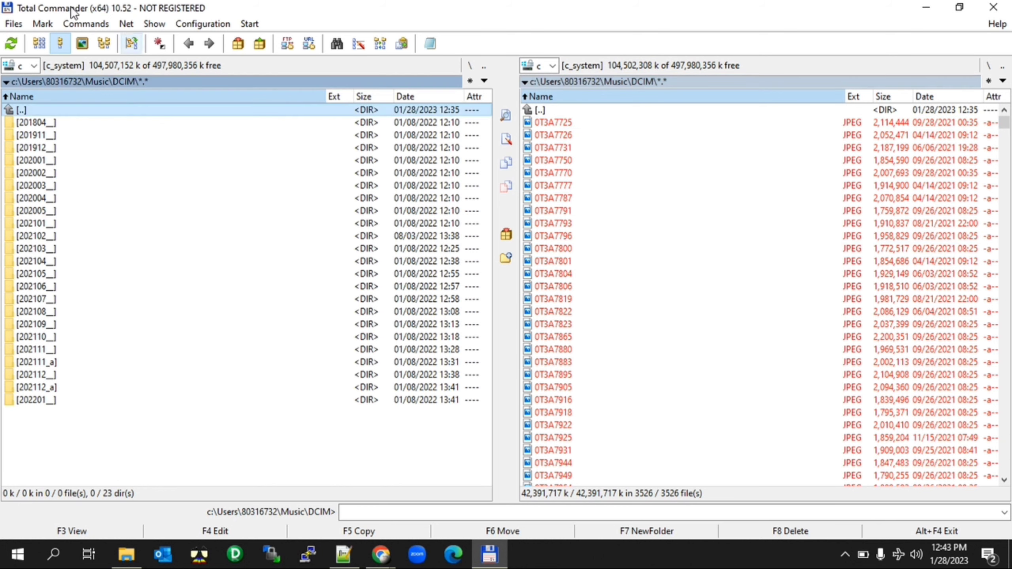
{"action": "left_click", "coordinate": [34, 66]}
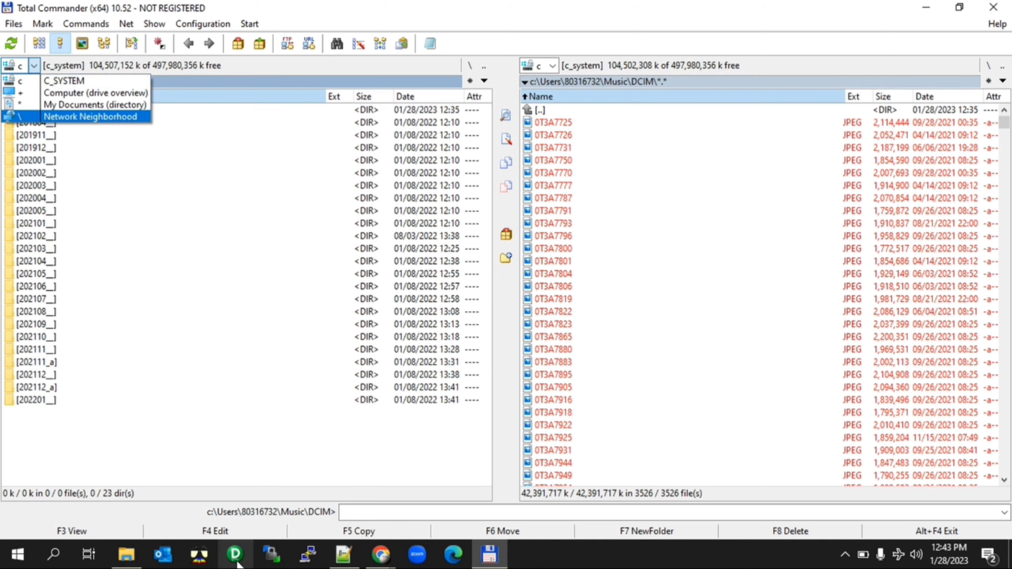
{"action": "left_click", "coordinate": [137, 555]}
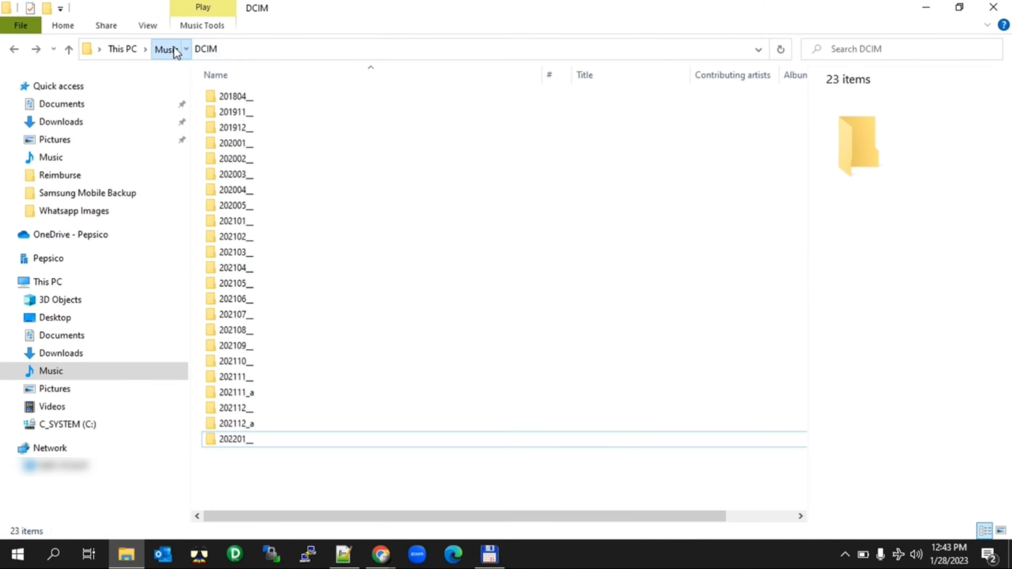
{"action": "left_click", "coordinate": [172, 48]}
{"action": "left_click", "coordinate": [318, 234]}
{"action": "right_click", "coordinate": [318, 234]}
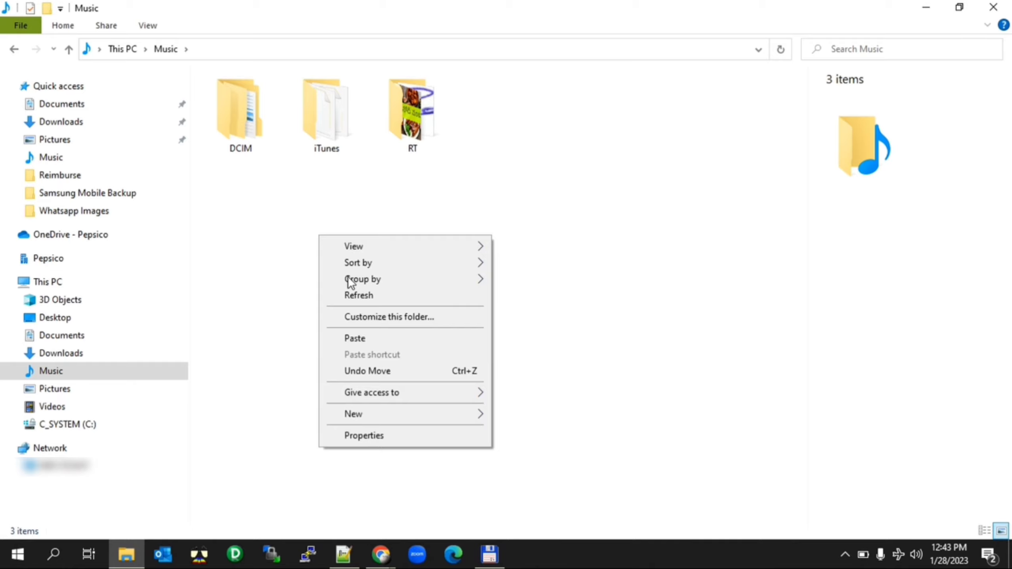
{"action": "left_click", "coordinate": [234, 106]}
{"action": "double_click", "coordinate": [234, 106]}
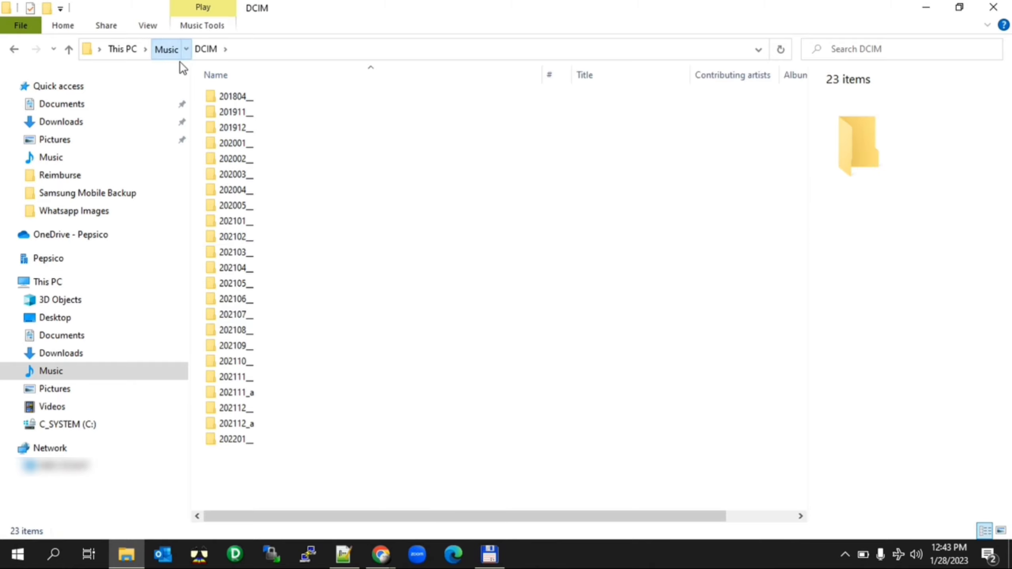
{"action": "left_click", "coordinate": [165, 48]}
Create a new folder named "All files" in the Music folder and open it.
{"action": "right_click", "coordinate": [359, 245]}
{"action": "mouse_move", "coordinate": [522, 423]}
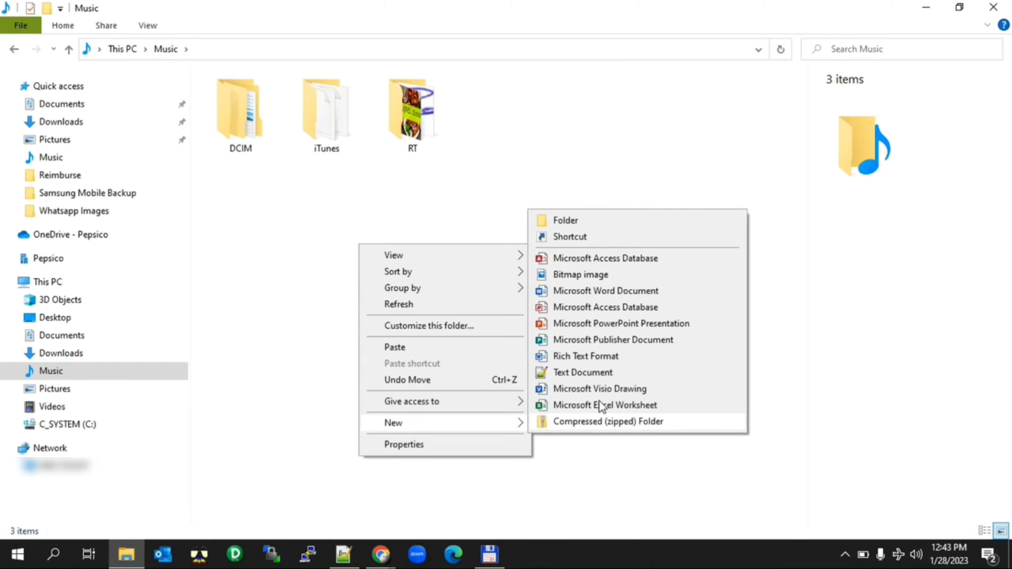
{"action": "left_click", "coordinate": [626, 216]}
{"action": "type", "text": "All files"}
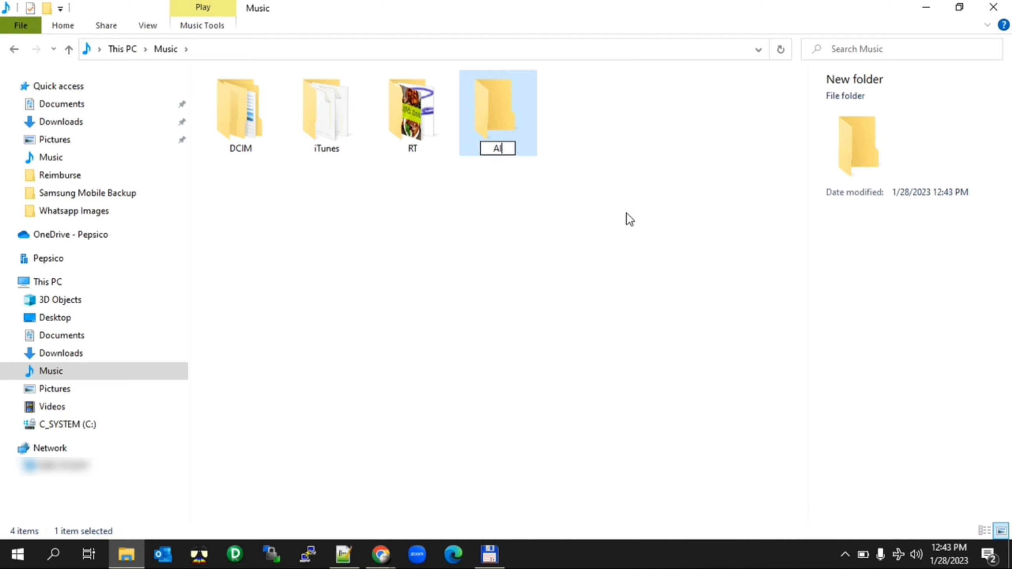
{"action": "key", "text": "Return"}
{"action": "key", "text": "Return"}
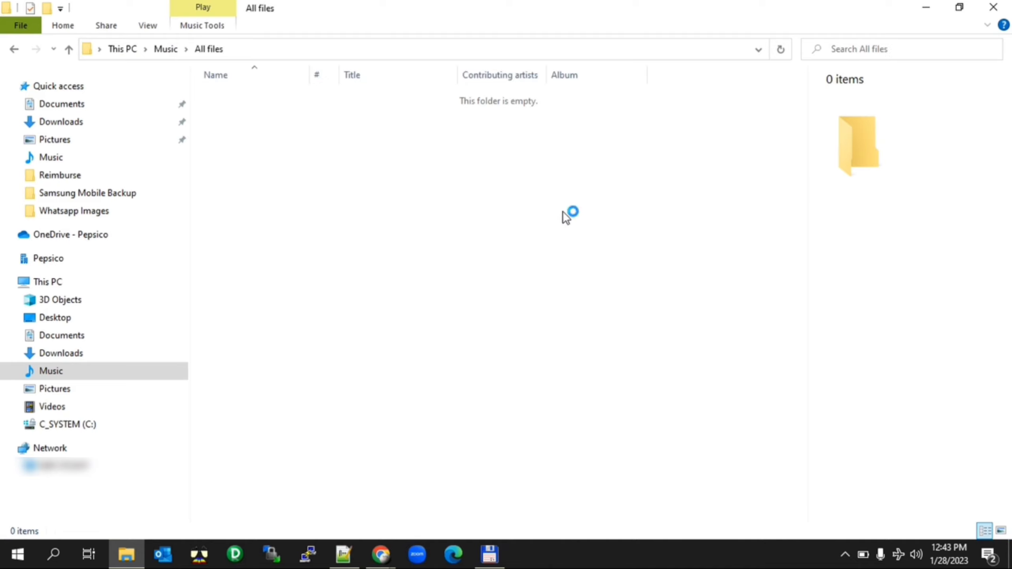
Paste the cut files into the All files folder, replacing files with the same names in the destination.
{"action": "key", "text": "ctrl+v"}
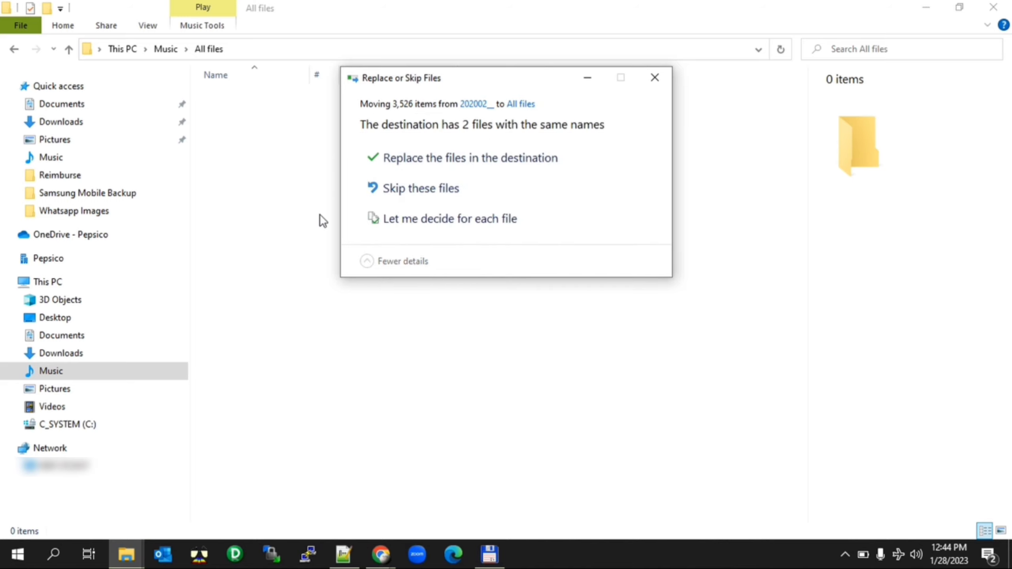
{"action": "left_click", "coordinate": [468, 160]}
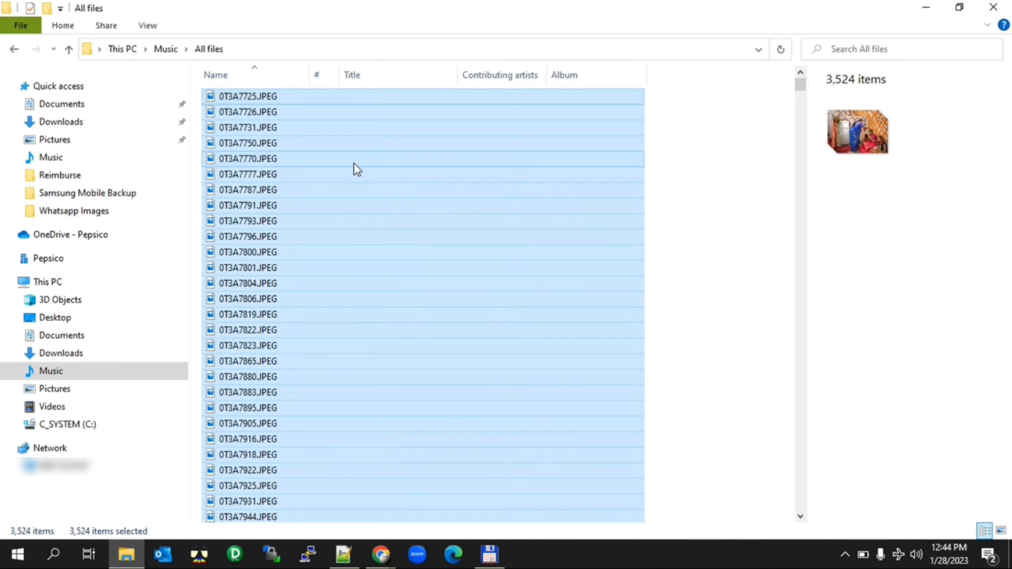
{"action": "left_click", "coordinate": [400, 180]}
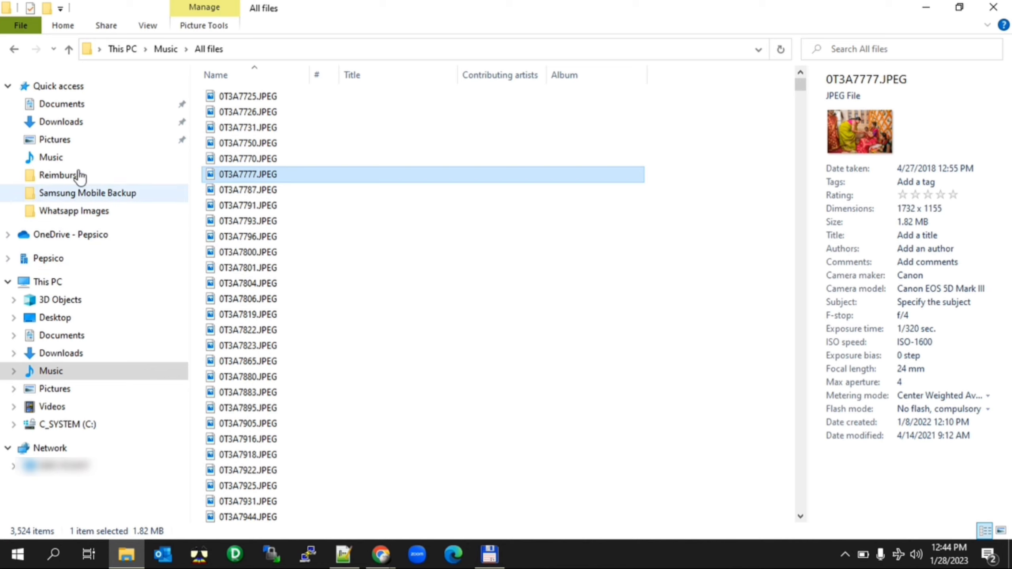
Open the DCIM folder in Music and check its 201804__ and 201911__ subfolders for leftover files.
{"action": "left_click", "coordinate": [75, 157]}
{"action": "double_click", "coordinate": [325, 111]}
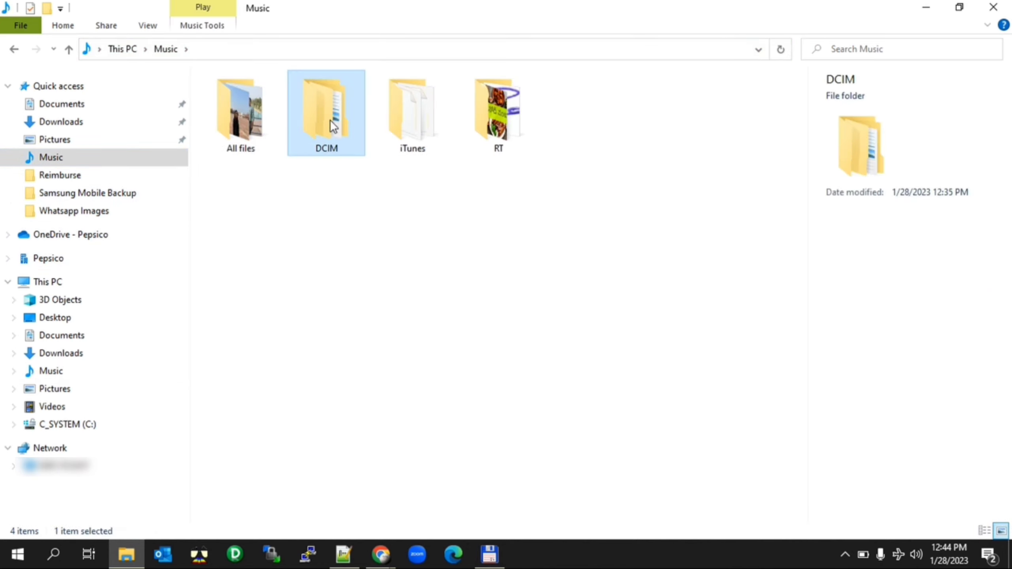
{"action": "left_click", "coordinate": [273, 95]}
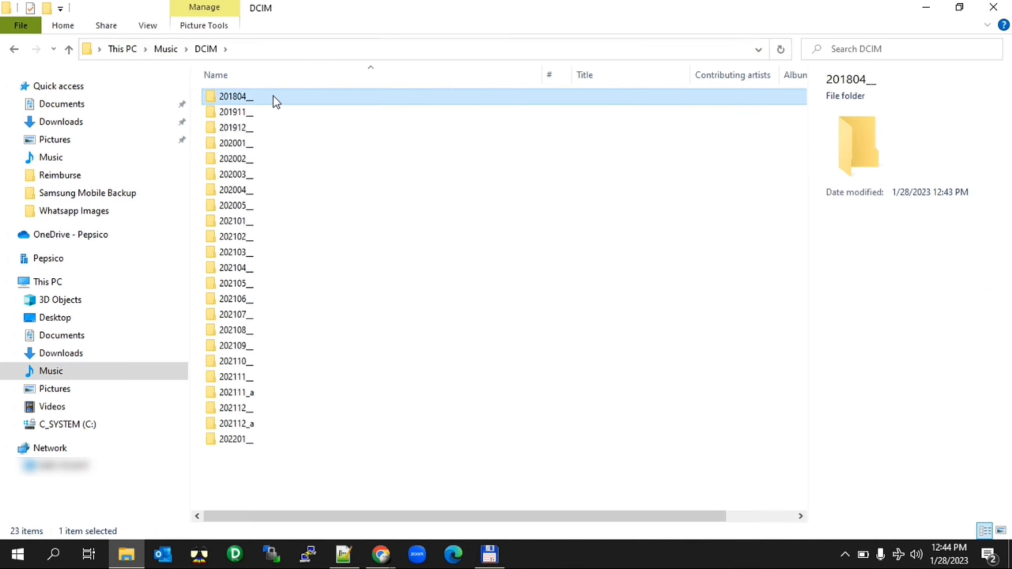
{"action": "double_click", "coordinate": [308, 99]}
{"action": "key", "text": "alt+Left"}
{"action": "double_click", "coordinate": [315, 116]}
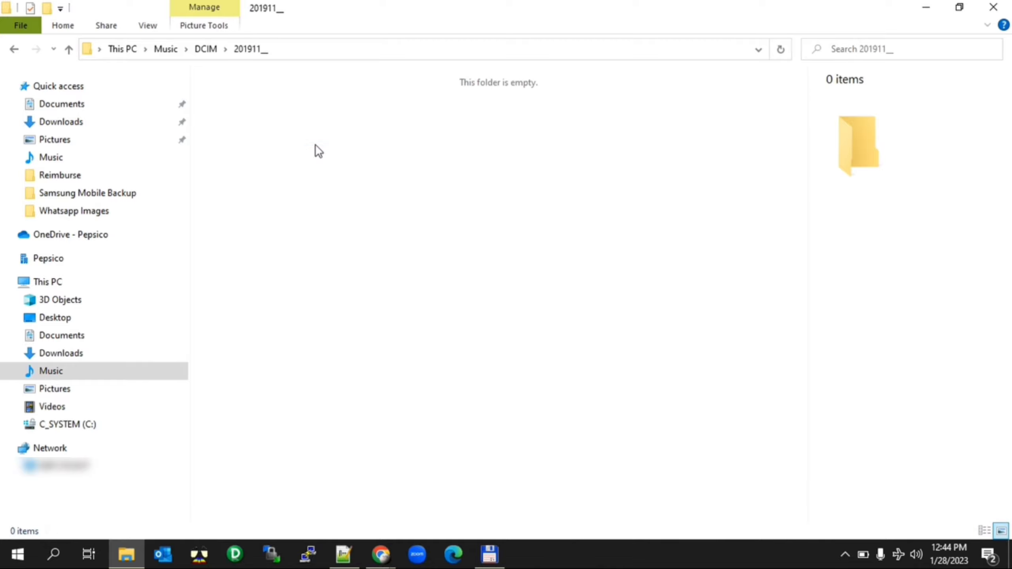
Spot-check further DCIM subfolders, including 202005__, for leftover files, and return to the Music folder.
{"action": "key", "text": "alt+Left"}
{"action": "left_click", "coordinate": [315, 159]}
{"action": "double_click", "coordinate": [326, 214]}
{"action": "key", "text": "alt+Left"}
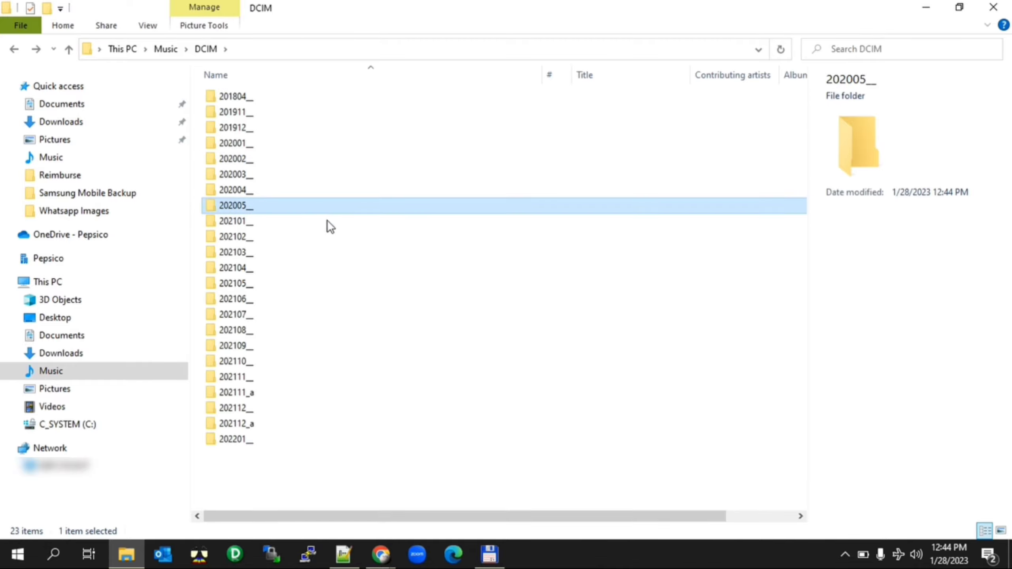
{"action": "double_click", "coordinate": [327, 215]}
{"action": "key", "text": "alt+Left"}
{"action": "key", "text": "alt+Left"}
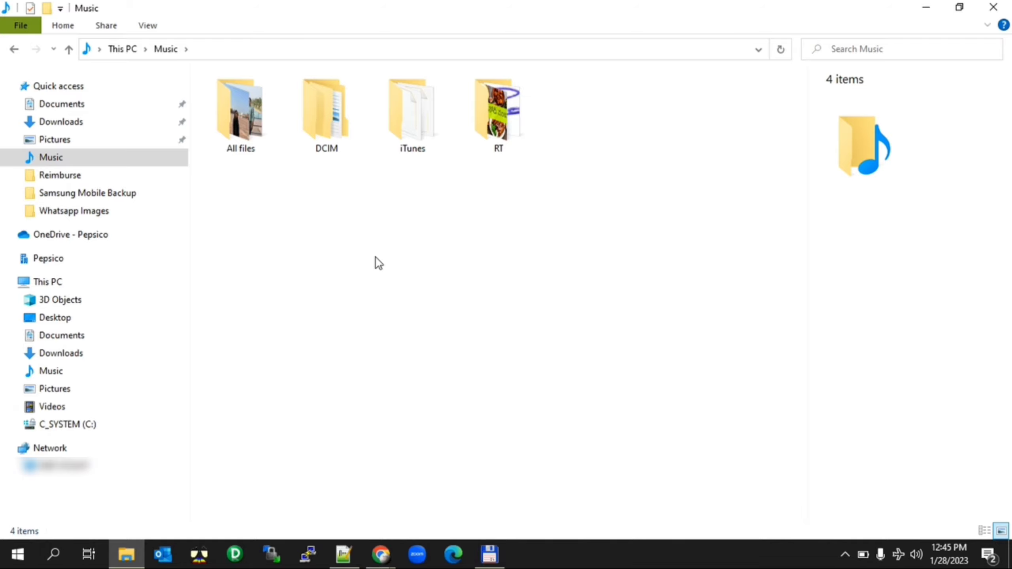
Review the DCIM subfolder list and the moved files in the All files folder, and return to the Music folder.
{"action": "double_click", "coordinate": [327, 117]}
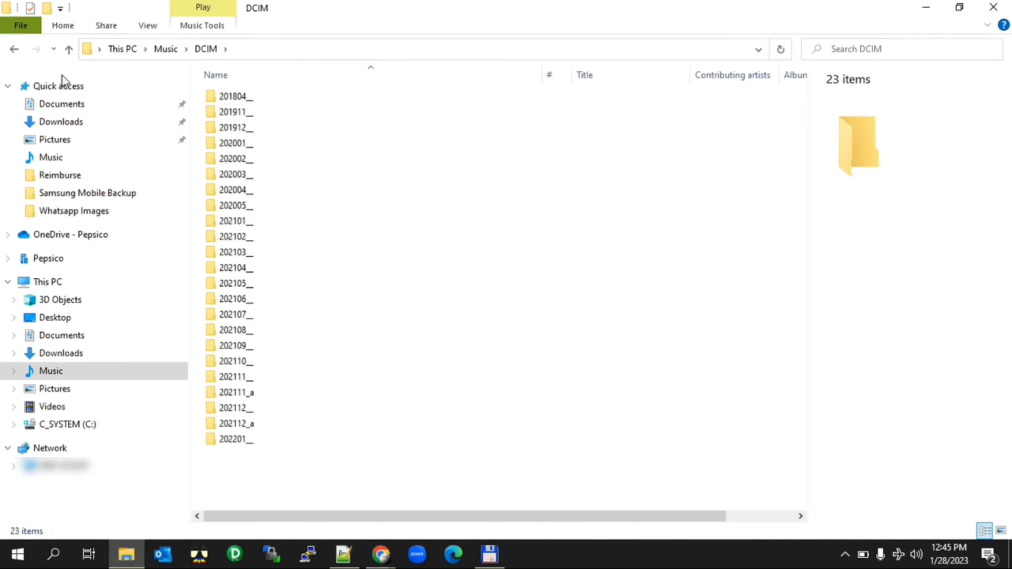
{"action": "left_click", "coordinate": [14, 48]}
{"action": "double_click", "coordinate": [260, 112]}
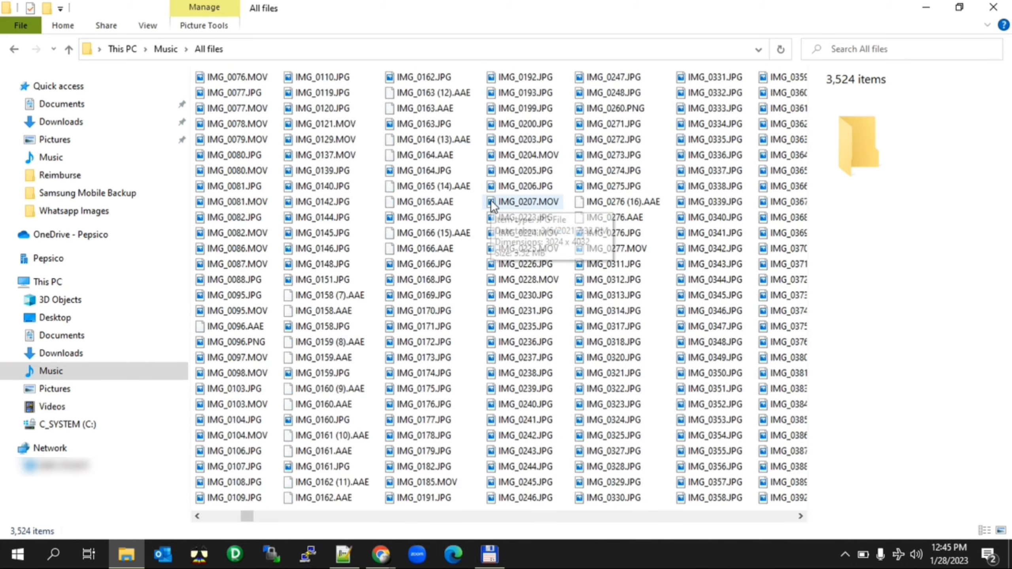
{"action": "left_click", "coordinate": [15, 49]}
{"action": "left_click", "coordinate": [439, 293]}
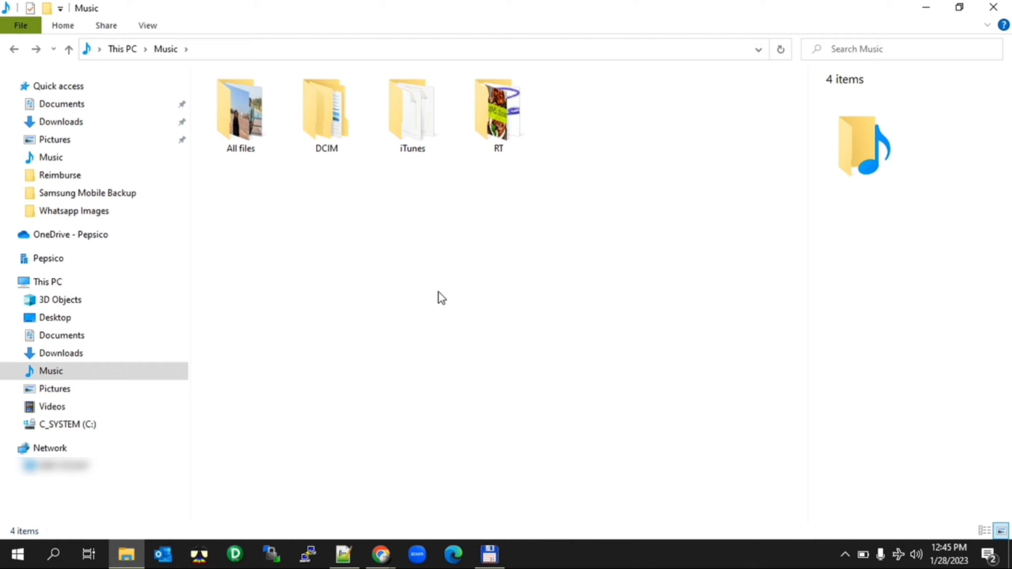